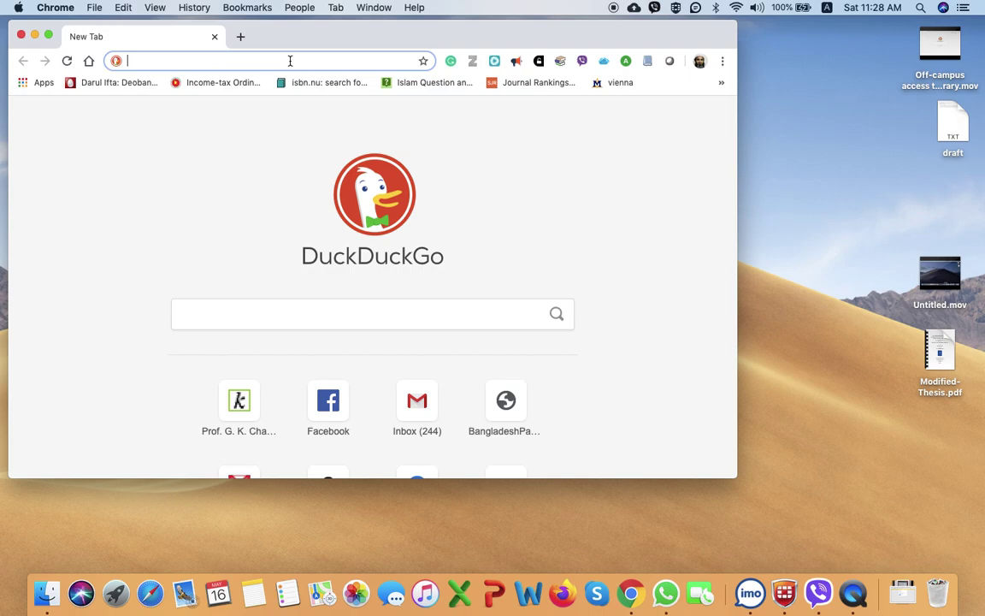
Step: Open the library catalogue at library.sau.ac.in and go to its off-campus access login page
text(li)
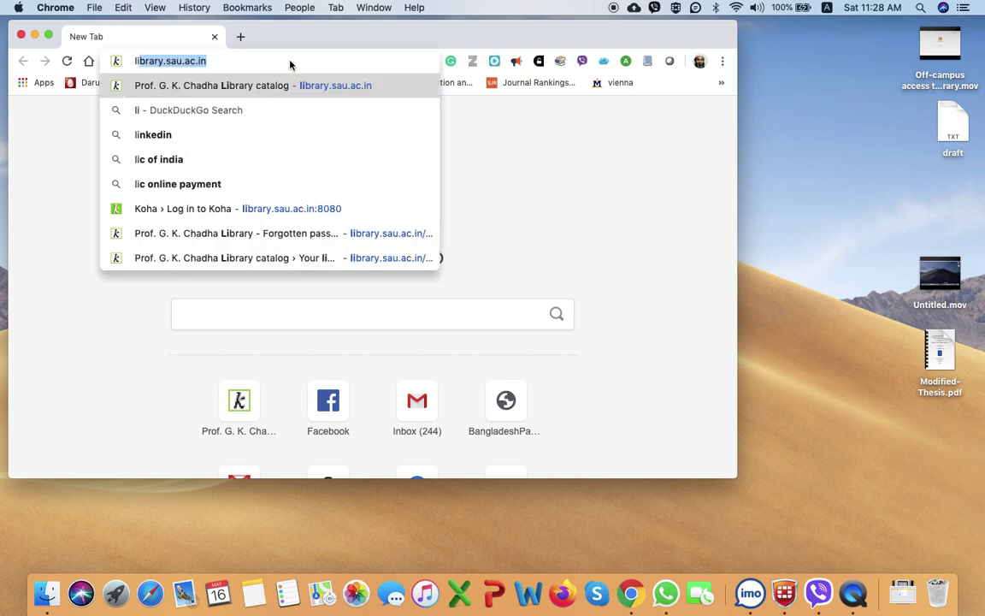
key(Return)
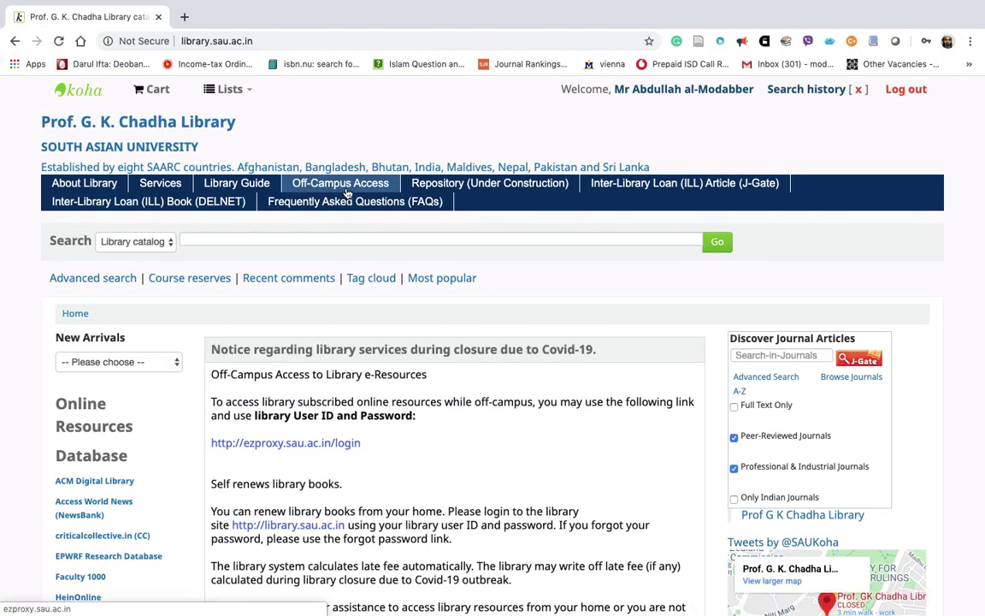
click(347, 193)
click(511, 287)
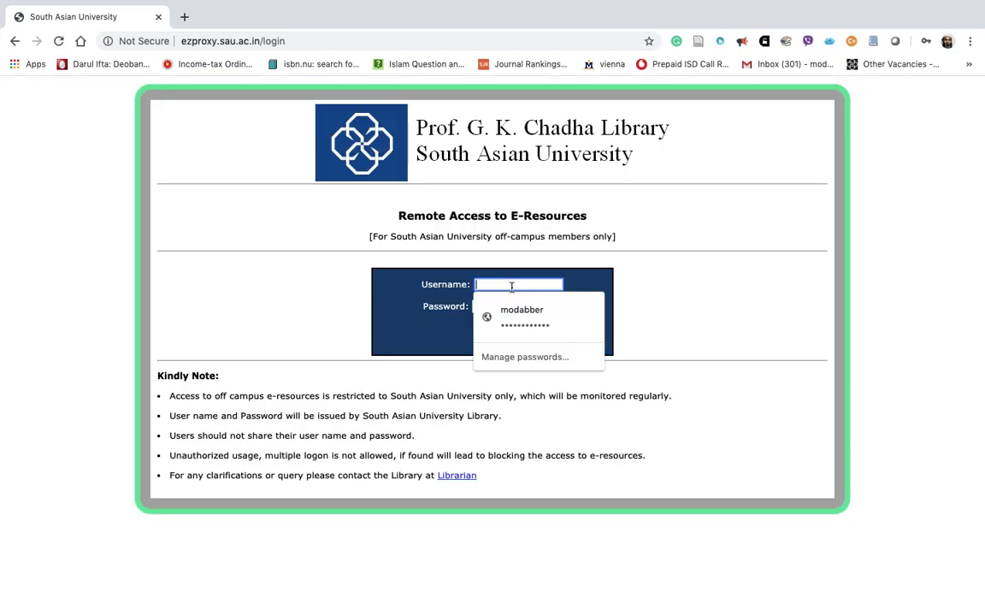
text(moda)
text(bber)
key(Tab)
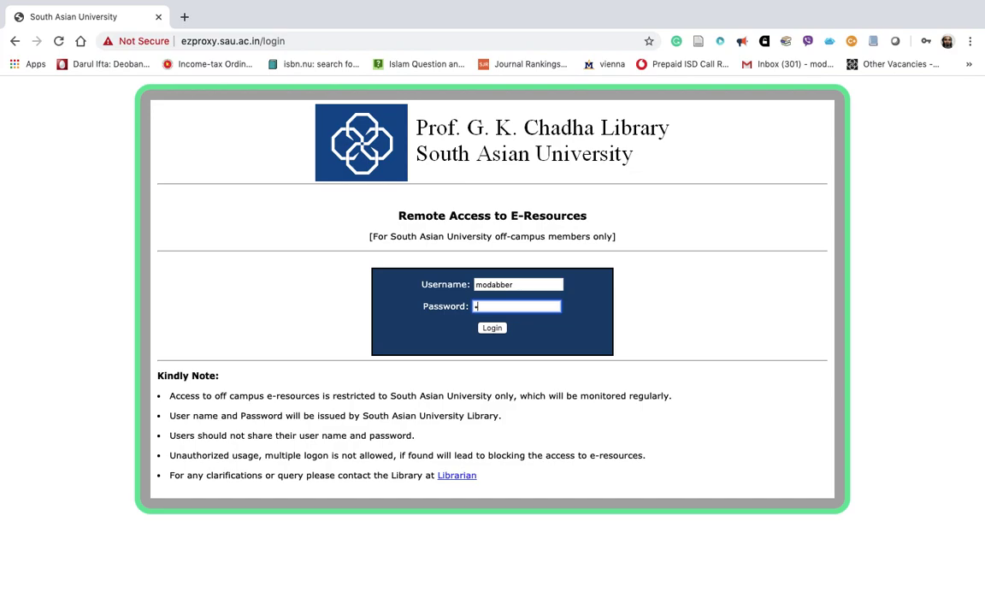
text(••••••••••)
click(492, 332)
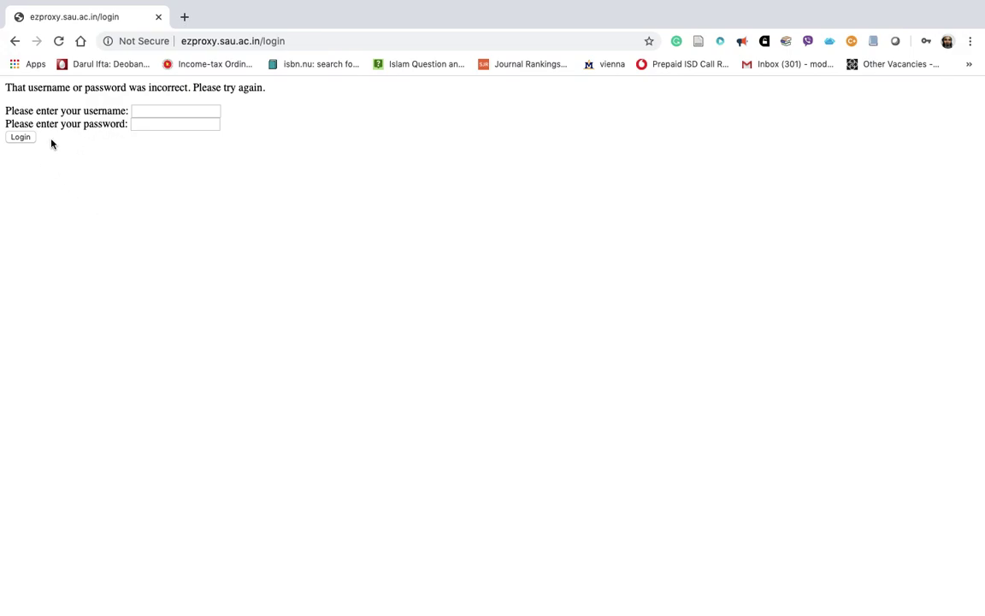
click(393, 43)
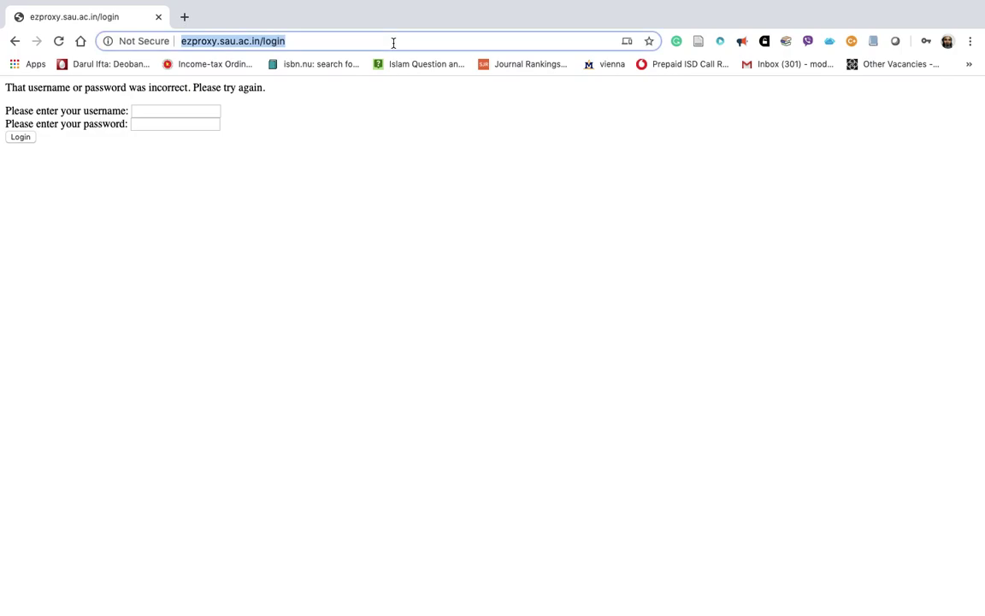
text(l)
key(Return)
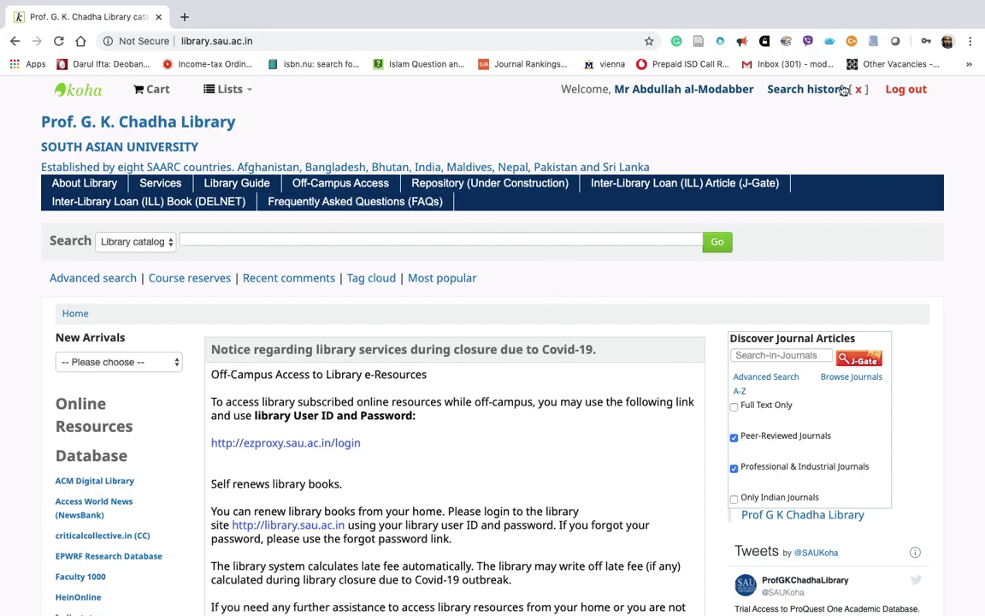
Step: Log out, then submit a forgotten-password request using the account's e-mail address
click(924, 96)
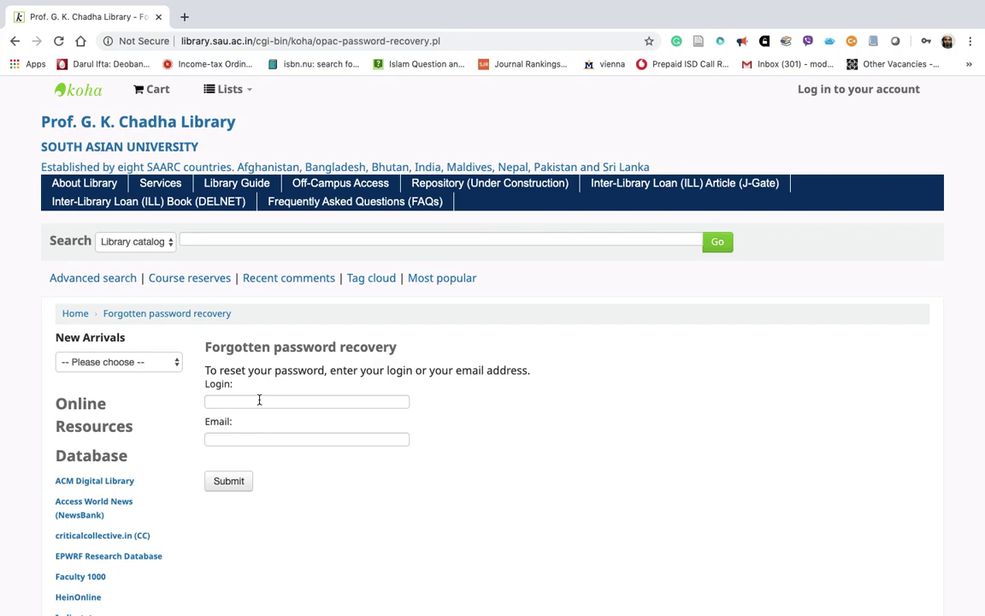
click(254, 438)
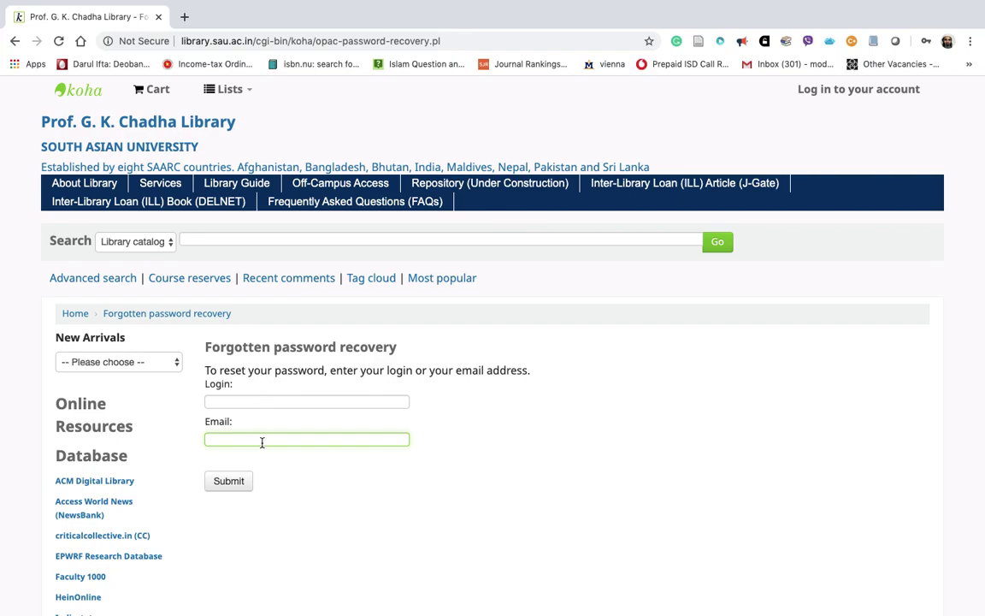
click(271, 398)
click(261, 442)
click(229, 484)
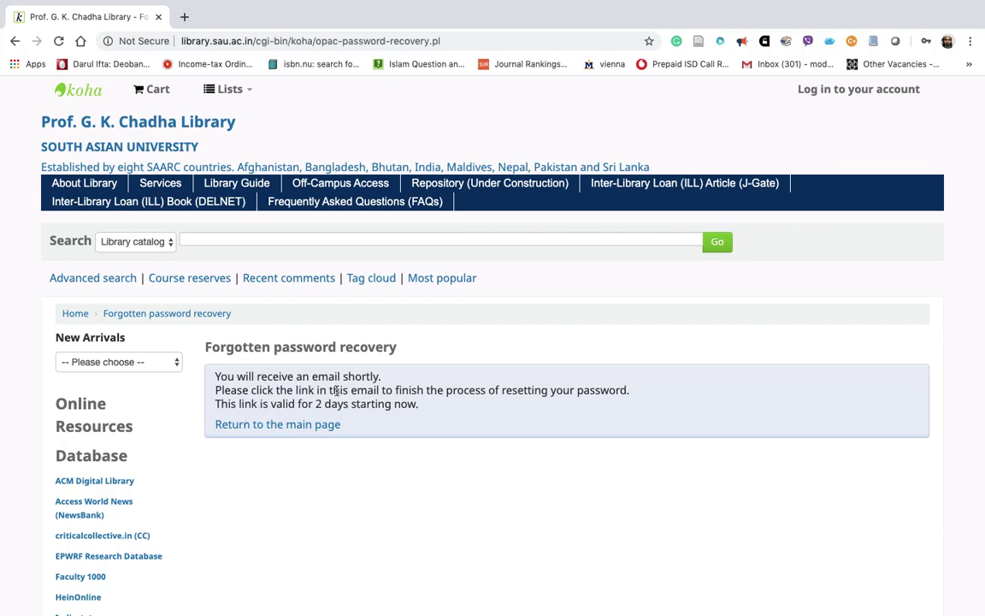
click(184, 16)
Step: Go to yahoo.com, open Yahoo Mail and open the Koha password recovery email
text(you)
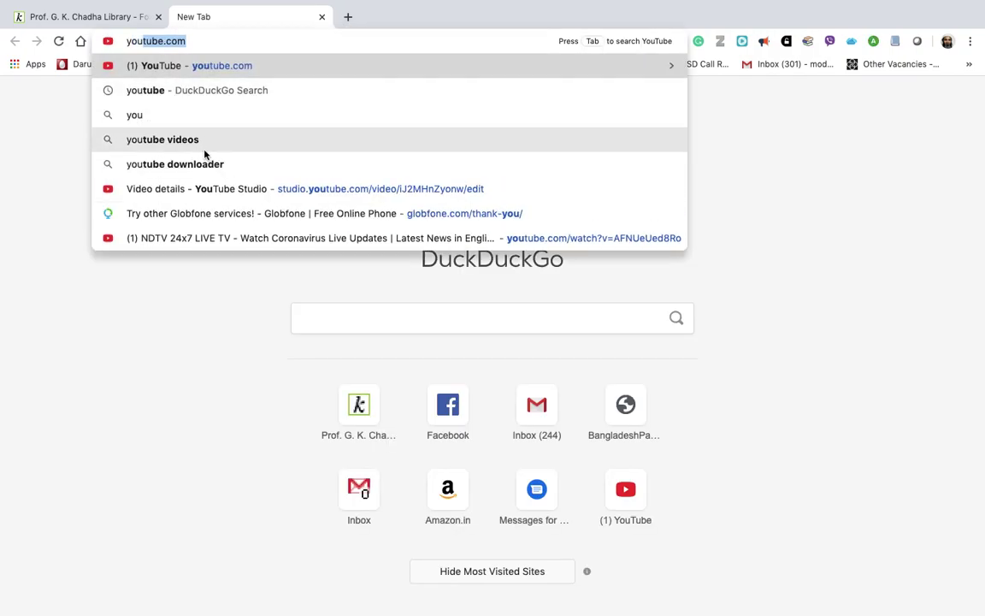
key(BackSpace)
key(BackSpace)
key(BackSpace)
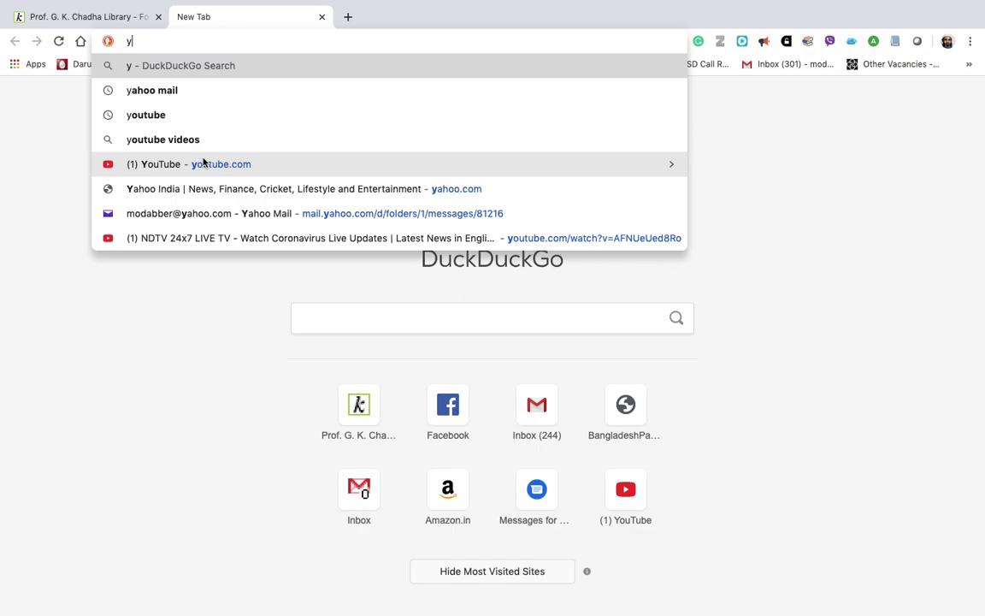
text(ahoo.com)
key(Return)
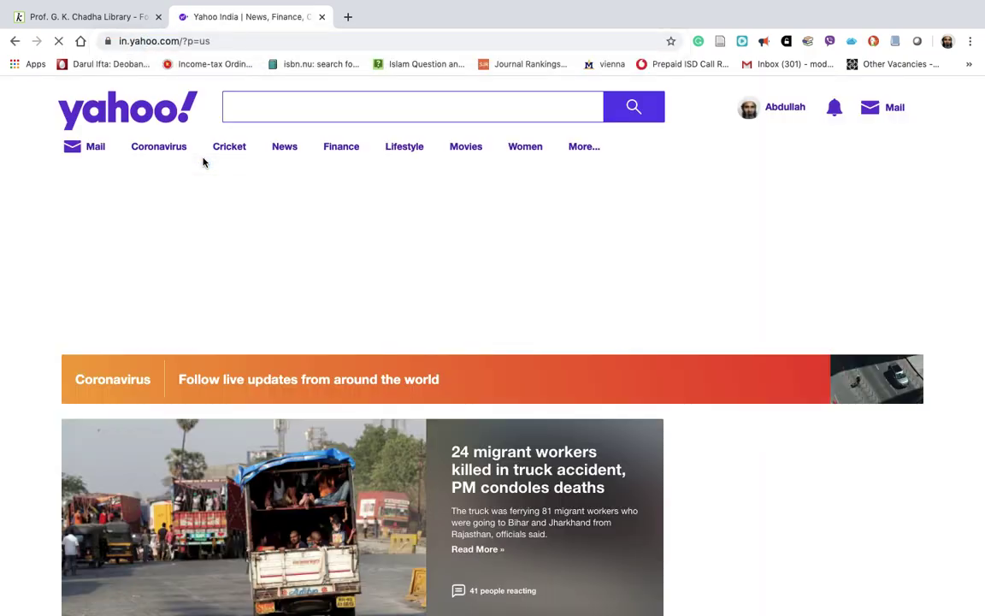
click(895, 109)
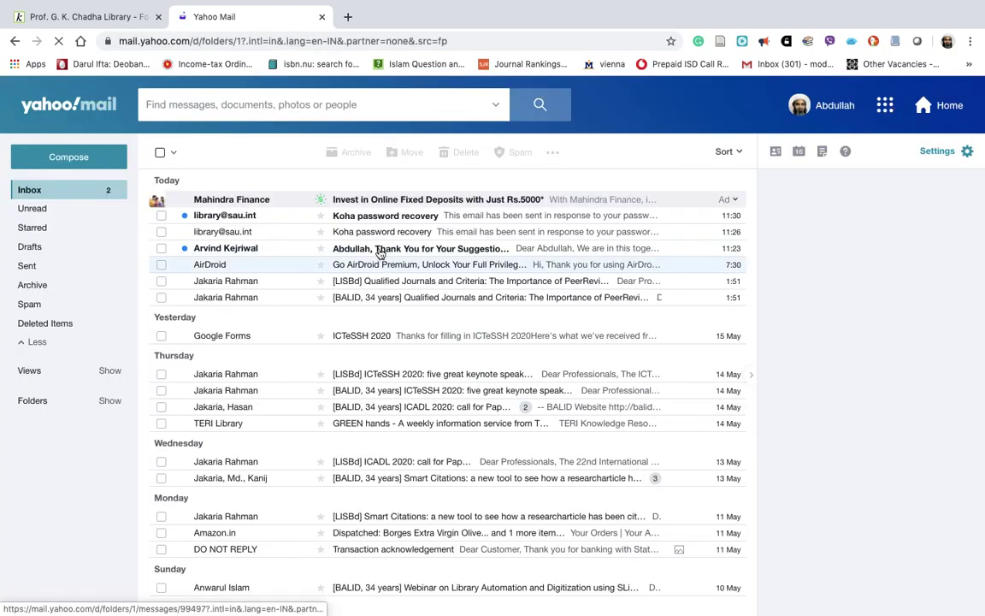
click(396, 218)
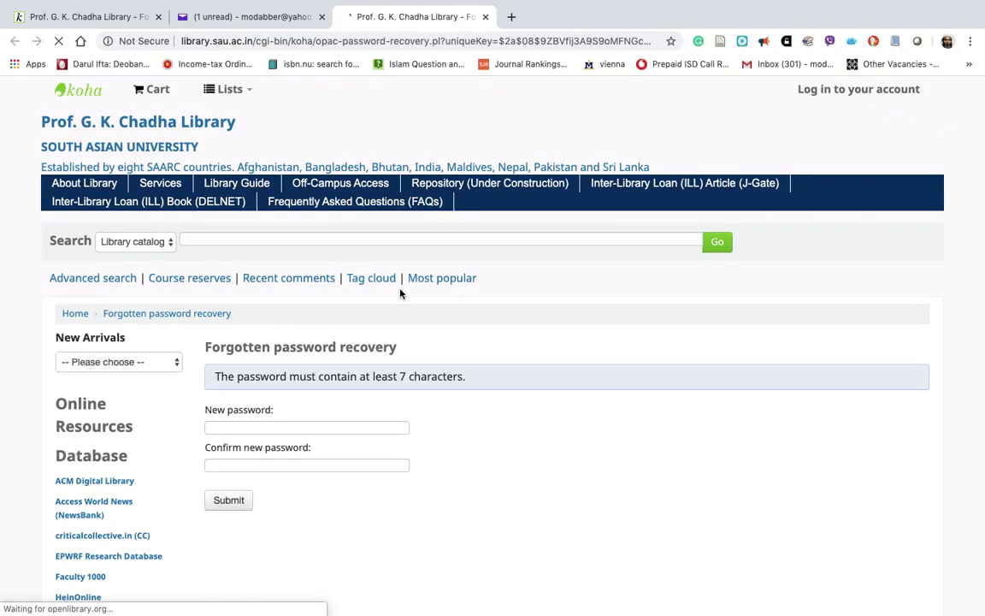
Step: Enter and confirm the new password, submit it, and dismiss Chrome's update-password prompt
click(296, 428)
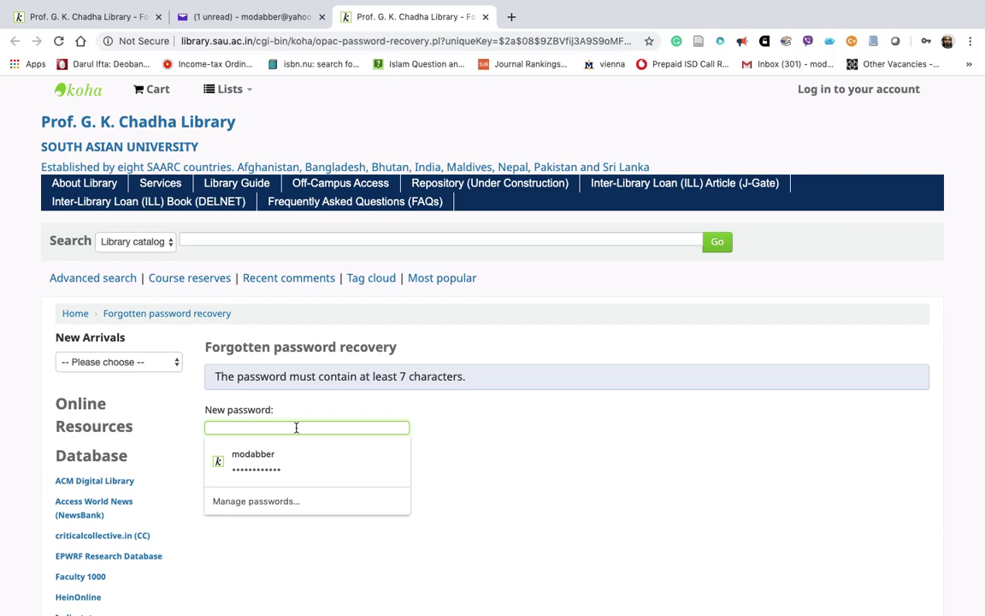
text(•)
text(••••)
text(•)
key(Tab)
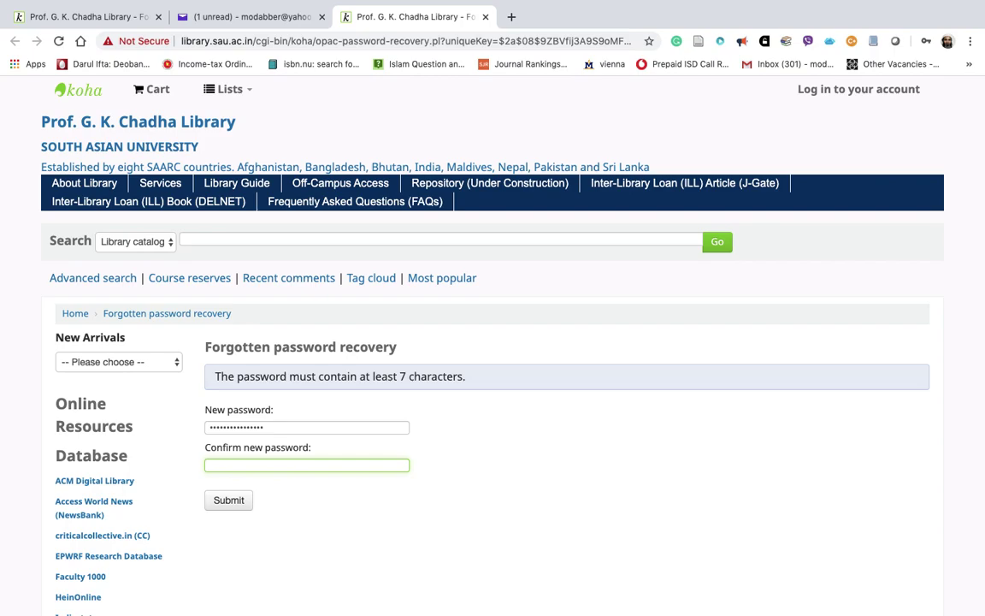
text(•••••)
text(•)
click(237, 502)
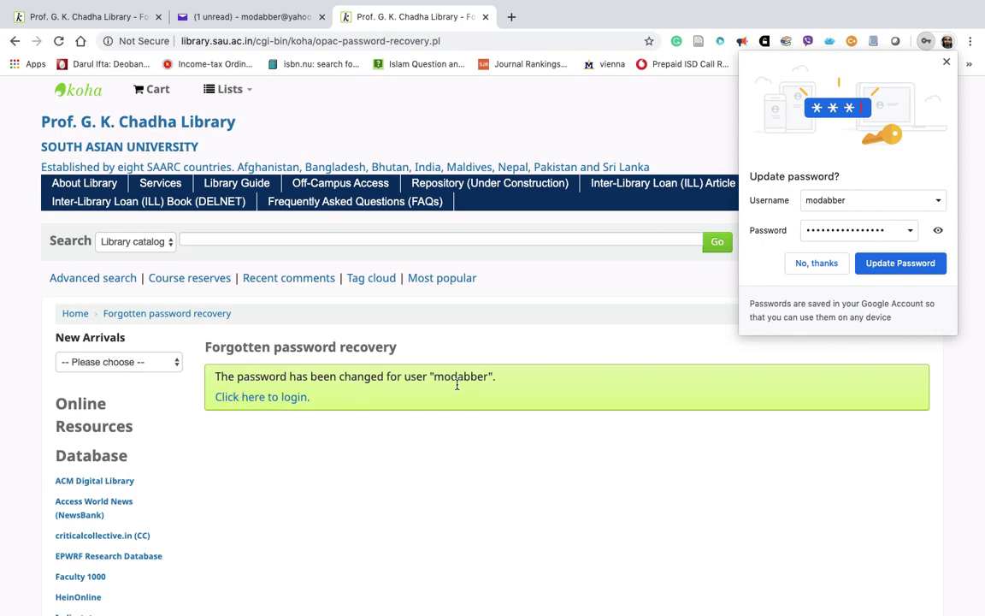
click(813, 264)
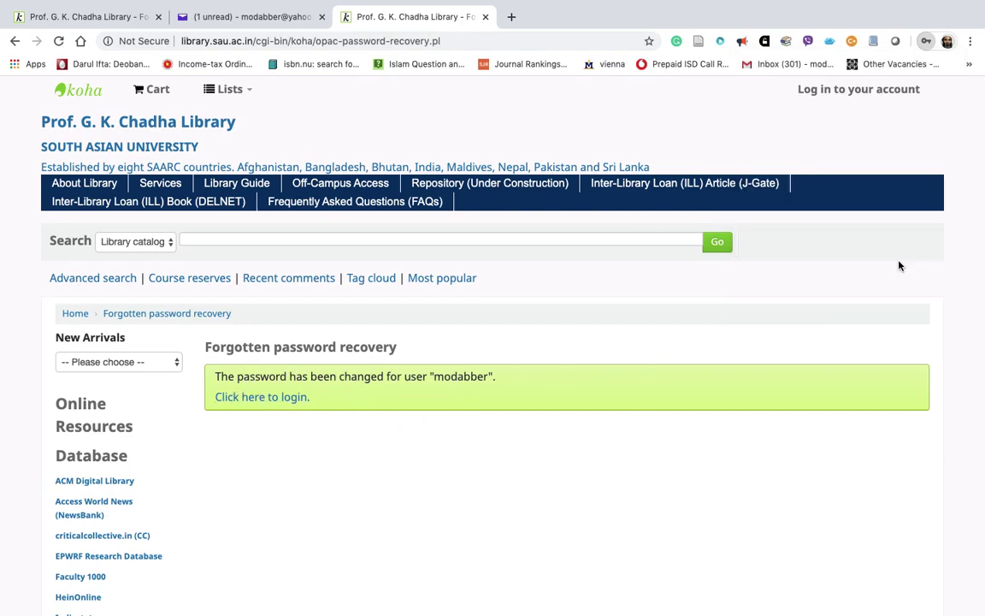
click(260, 402)
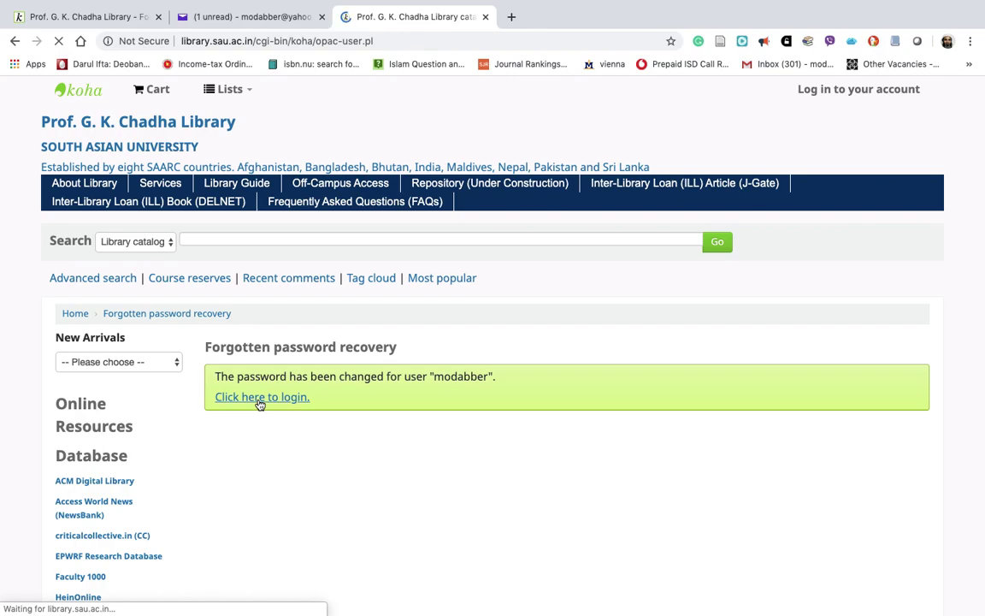
Step: Log in to the Koha library account with the account username and the new password
click(258, 392)
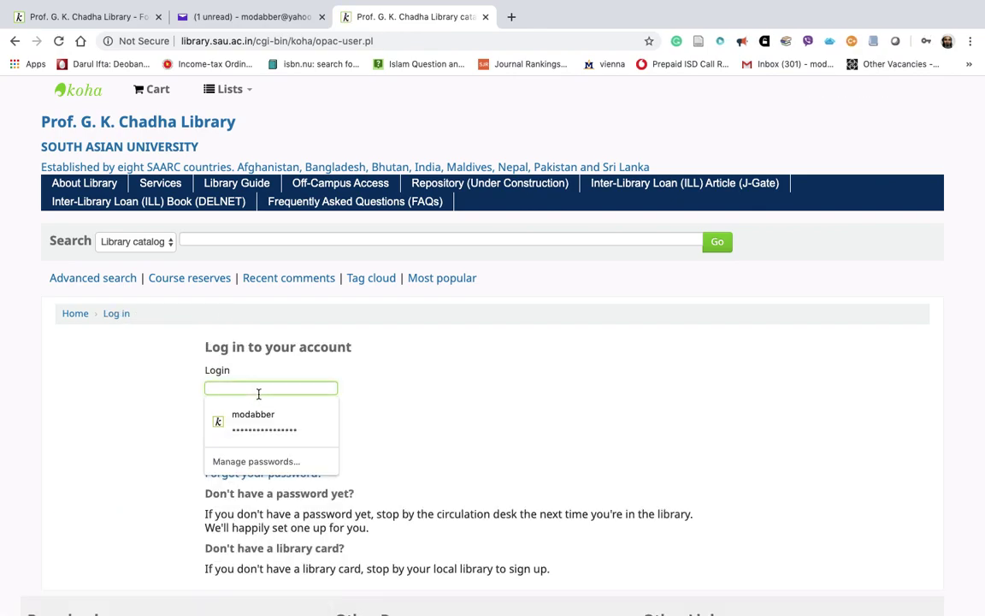
text(modabber)
key(Tab)
text(••••)
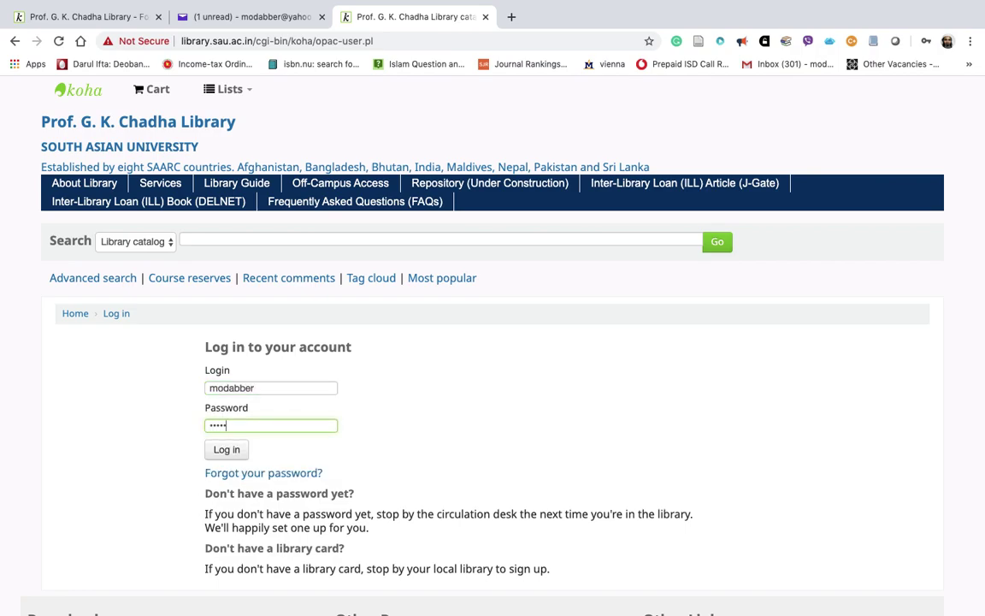
text(••)
text(••)
click(220, 455)
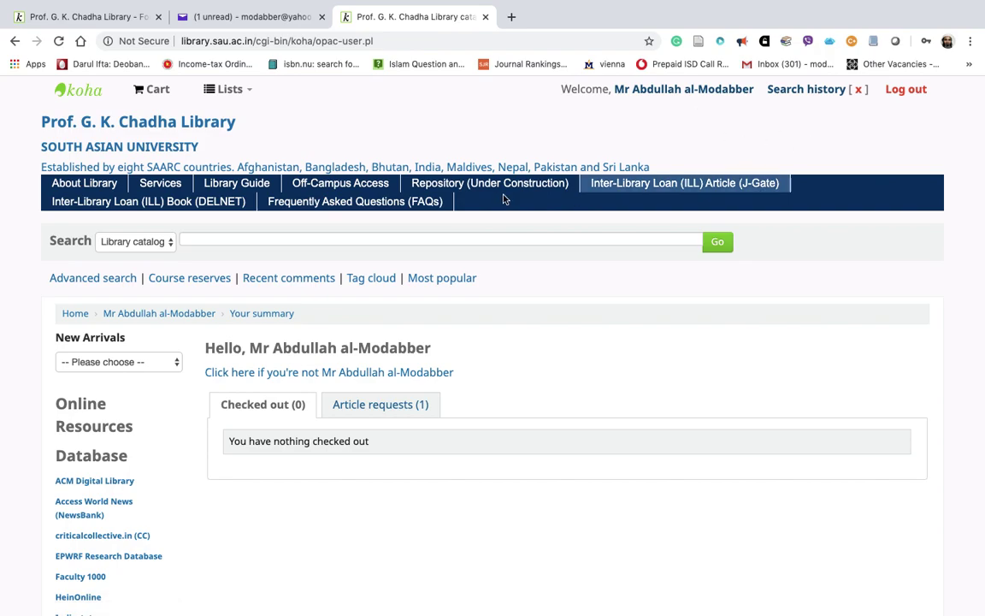
click(342, 184)
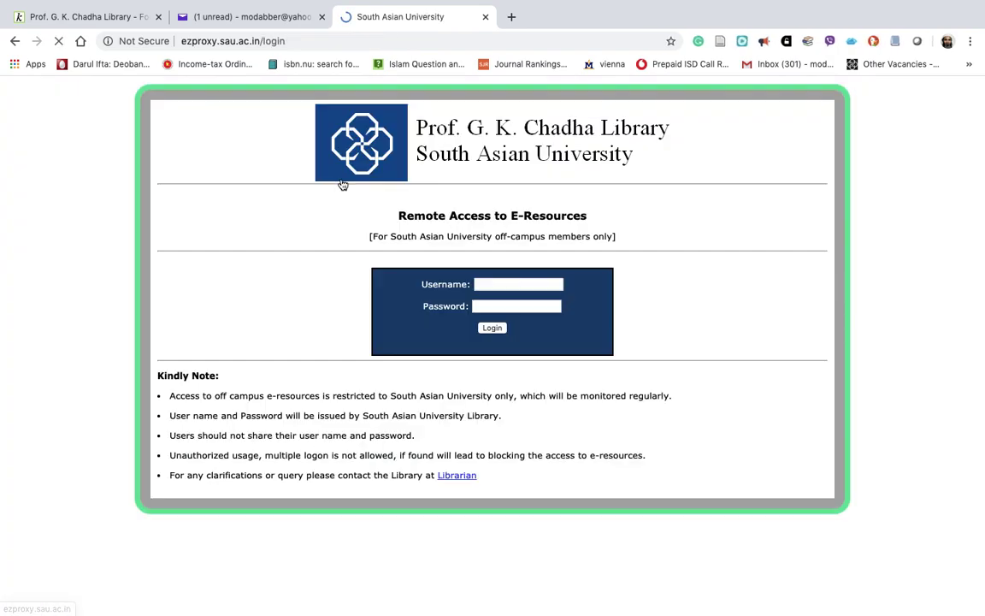
Step: Sign in to EZproxy remote access with the account username and the new password
click(485, 283)
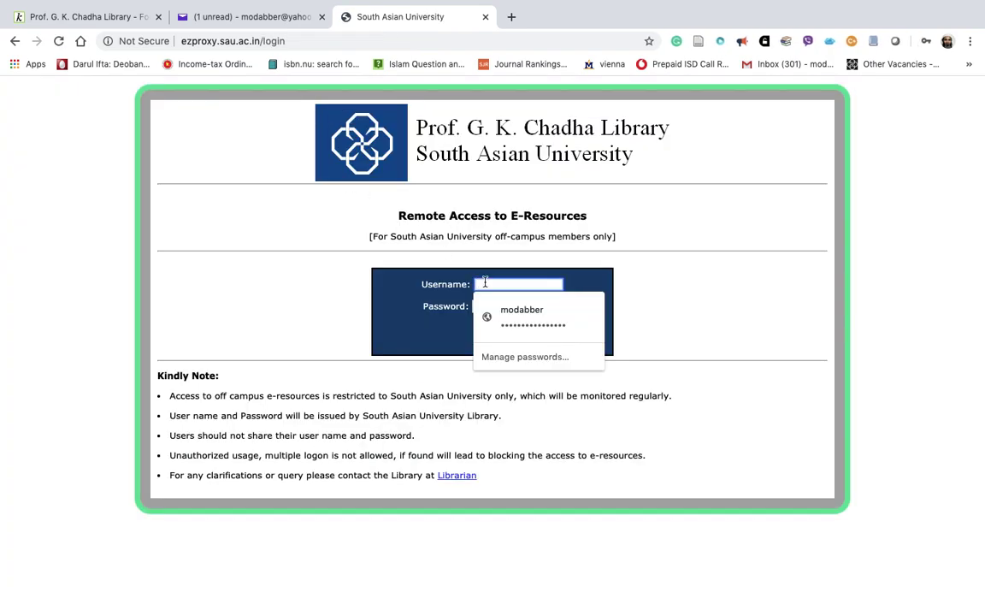
text(modabber)
key(Tab)
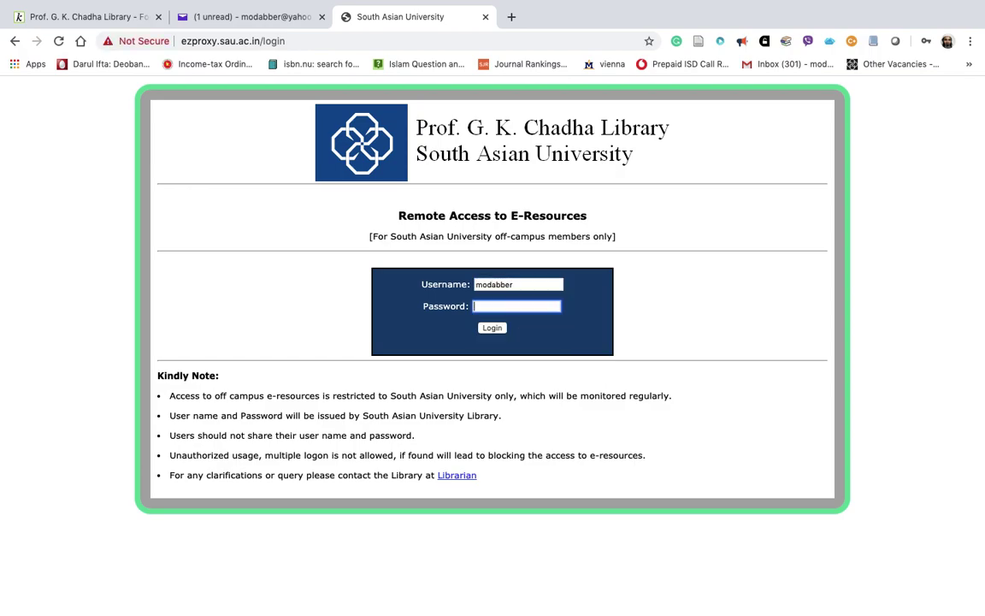
text(•••)
click(500, 331)
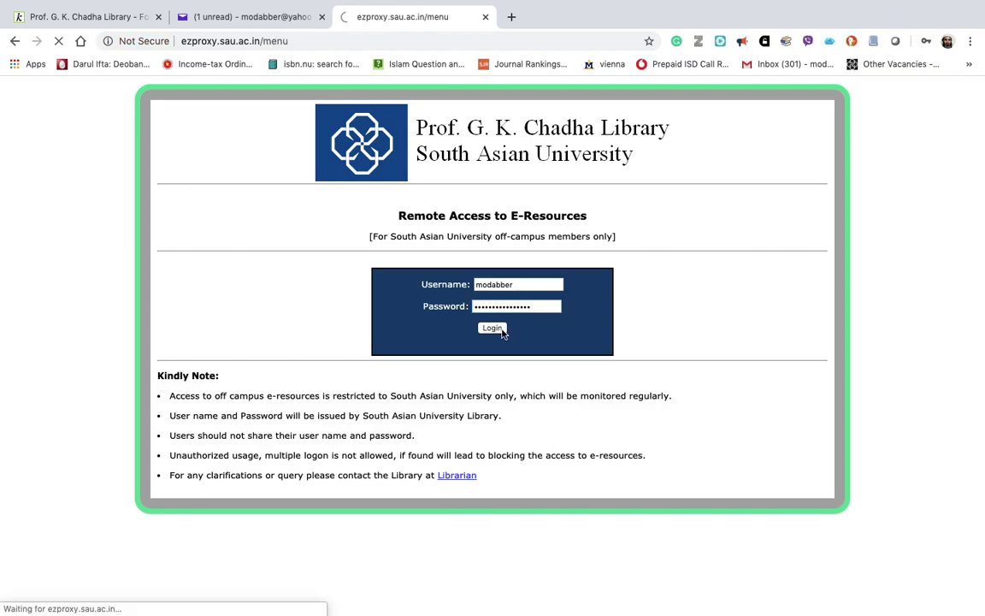